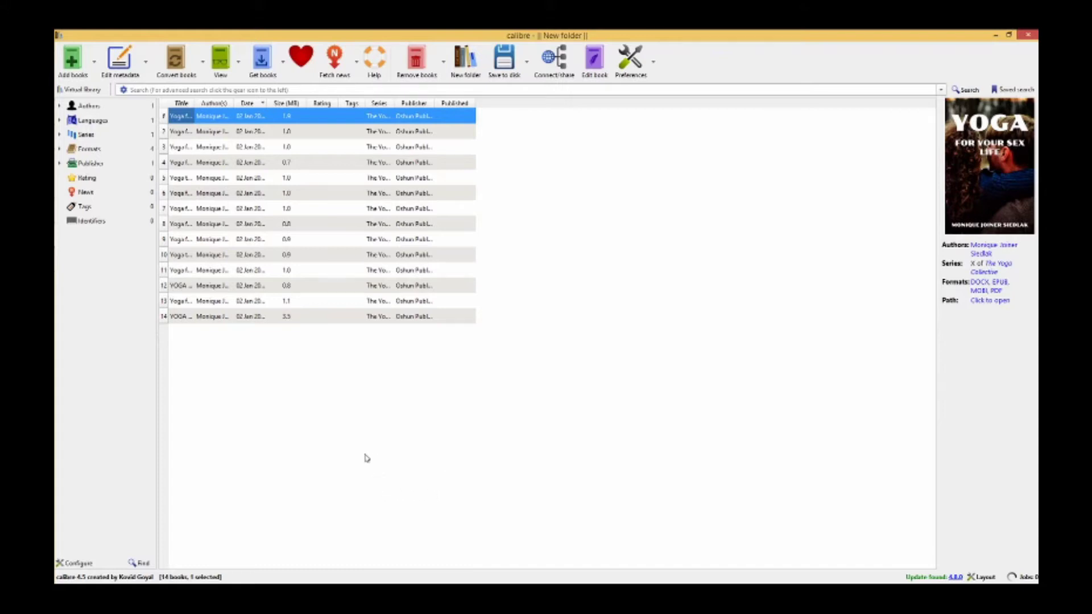
Step: Add the 2019 Astral Projection for Beginners DOCX file to the library and open its metadata for editing
left_click(80, 65)
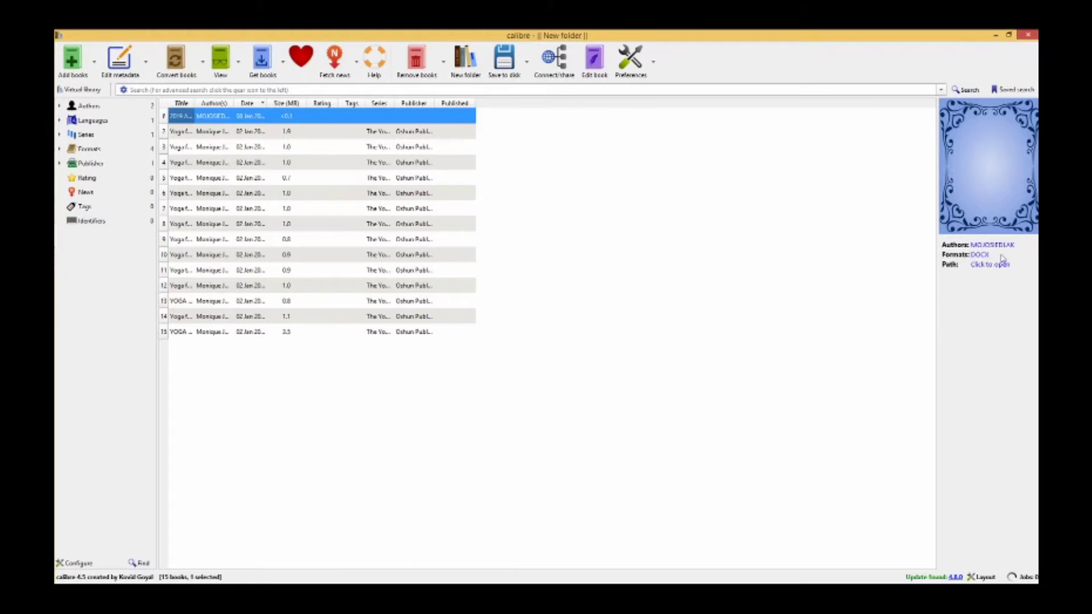
mouse_move(971, 266)
left_click(132, 71)
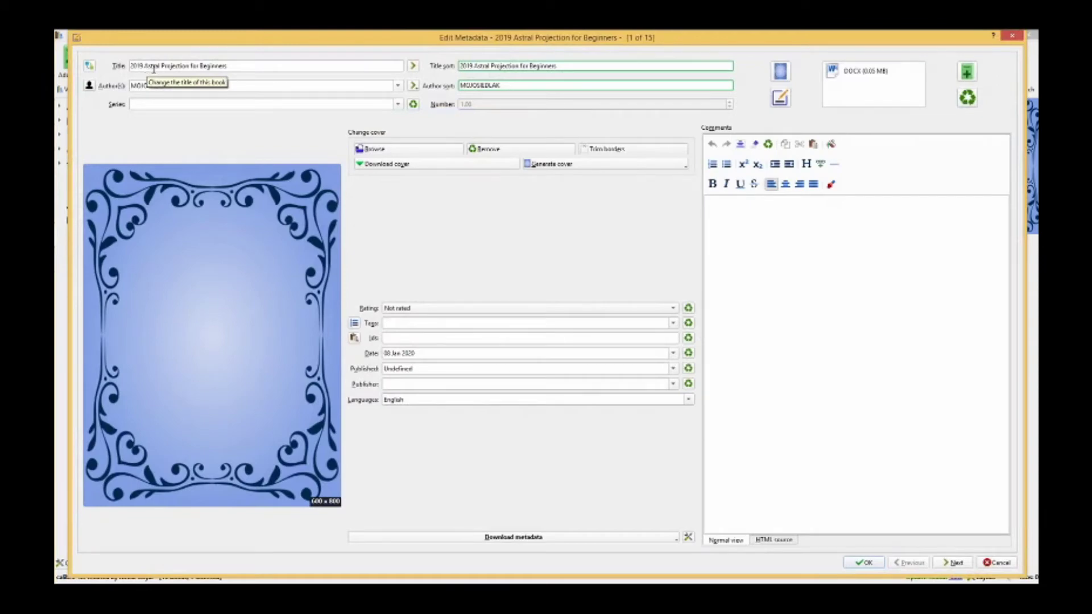
Step: Remove the 2019 prefix from both the book's title and its title sort value
left_click_drag(146, 66, 131, 64)
key("BackSpace")
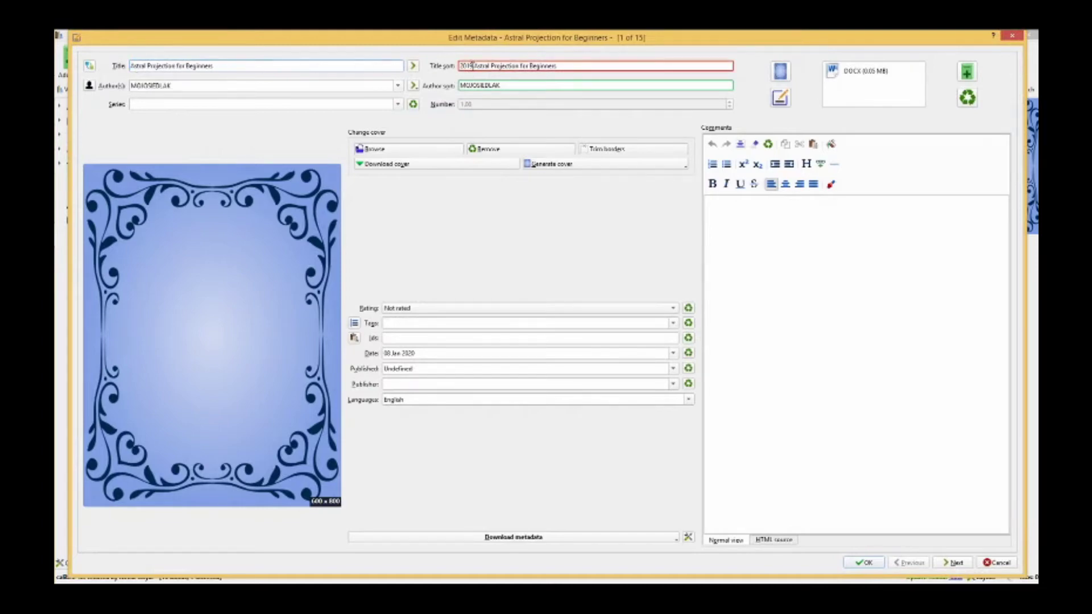
left_click_drag(474, 66, 460, 66)
key("BackSpace")
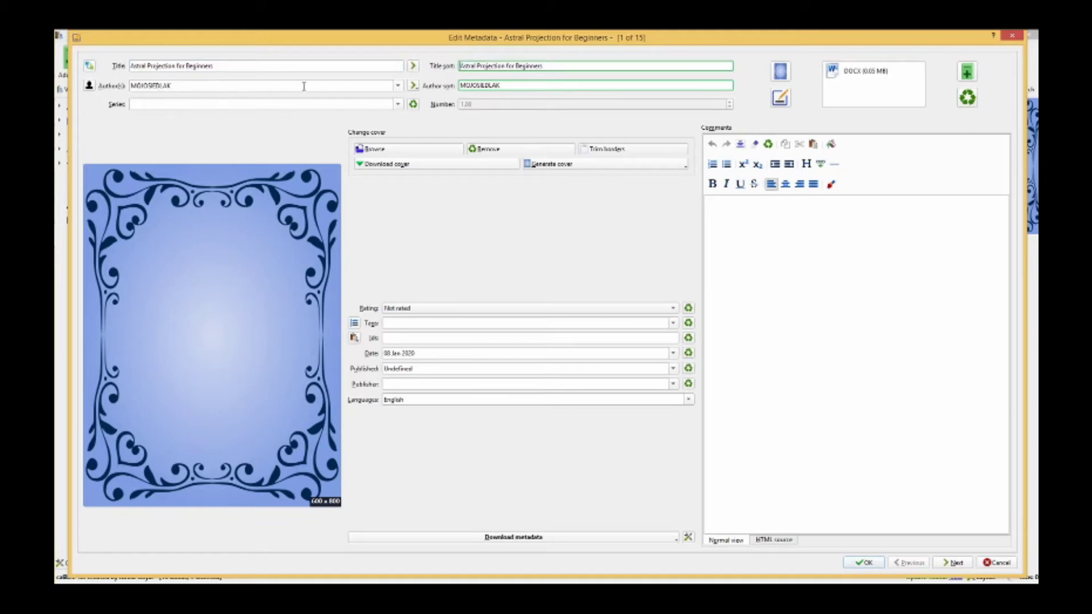
Step: Set the book's author to the existing library author, remove the imported author name, and clear the author sort value
left_click(399, 87)
left_click(254, 106)
left_click(512, 85)
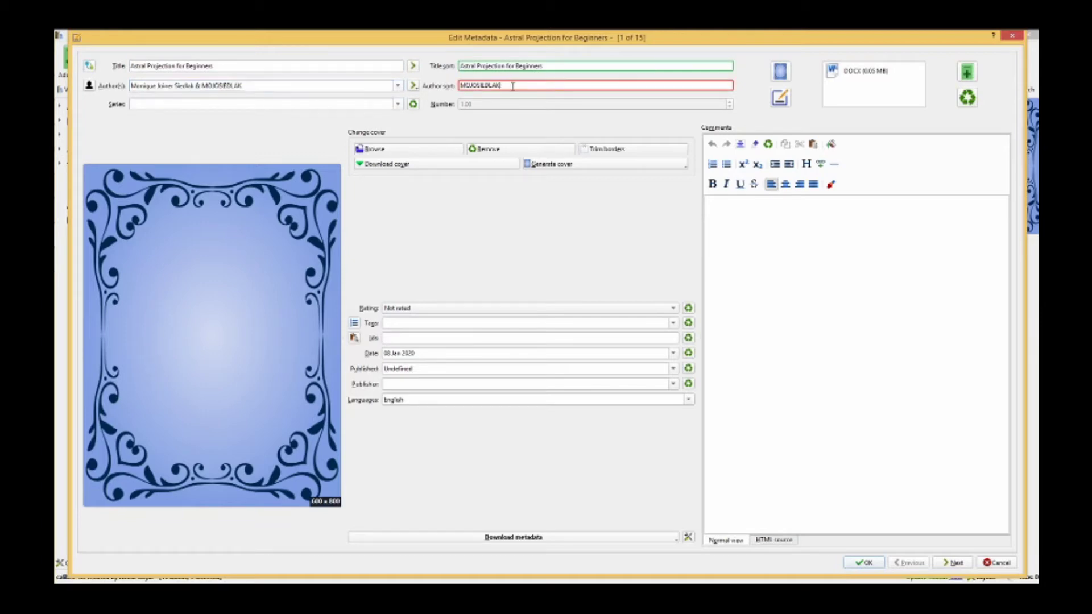
key("ctrl+a")
key("BackSpace")
left_click(268, 86)
left_click_drag(267, 87, 196, 87)
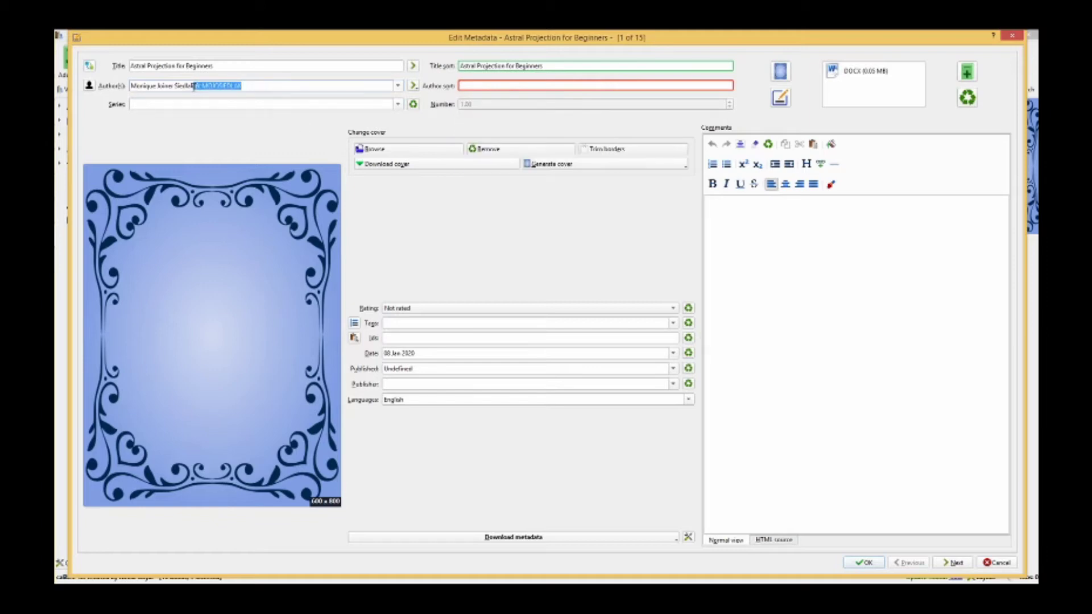
key("BackSpace")
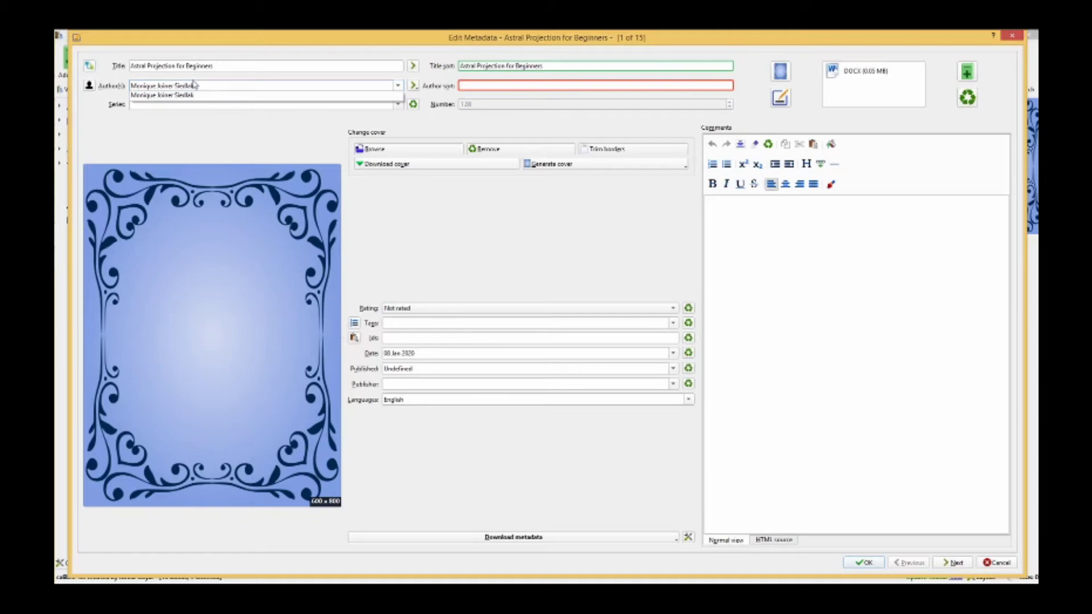
Step: Copy the author's name into the author sort value and rearrange it as surname, comma, first name
left_click_drag(194, 86, 123, 85)
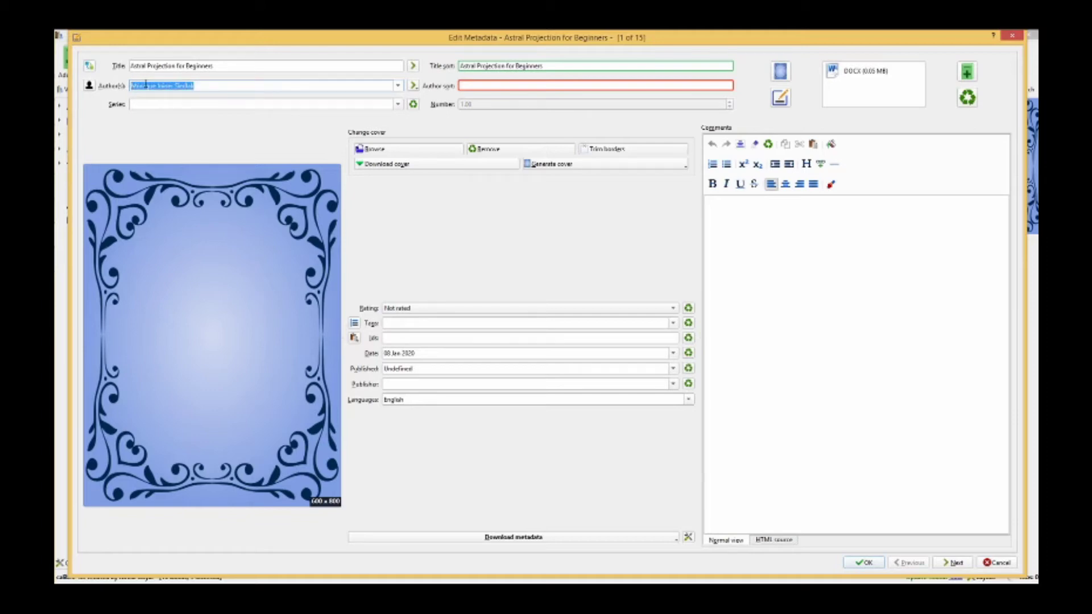
right_click(145, 84)
left_click(165, 126)
left_click(470, 86)
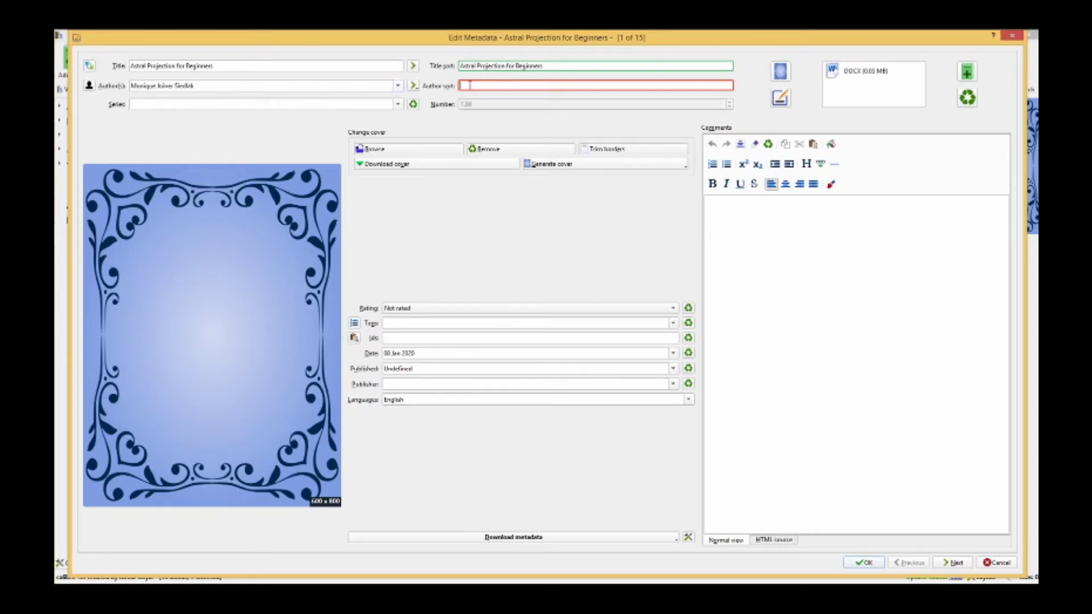
right_click(470, 86)
left_click(496, 140)
left_click_drag(488, 85, 460, 86)
right_click(464, 85)
left_click(489, 119)
left_click(507, 87)
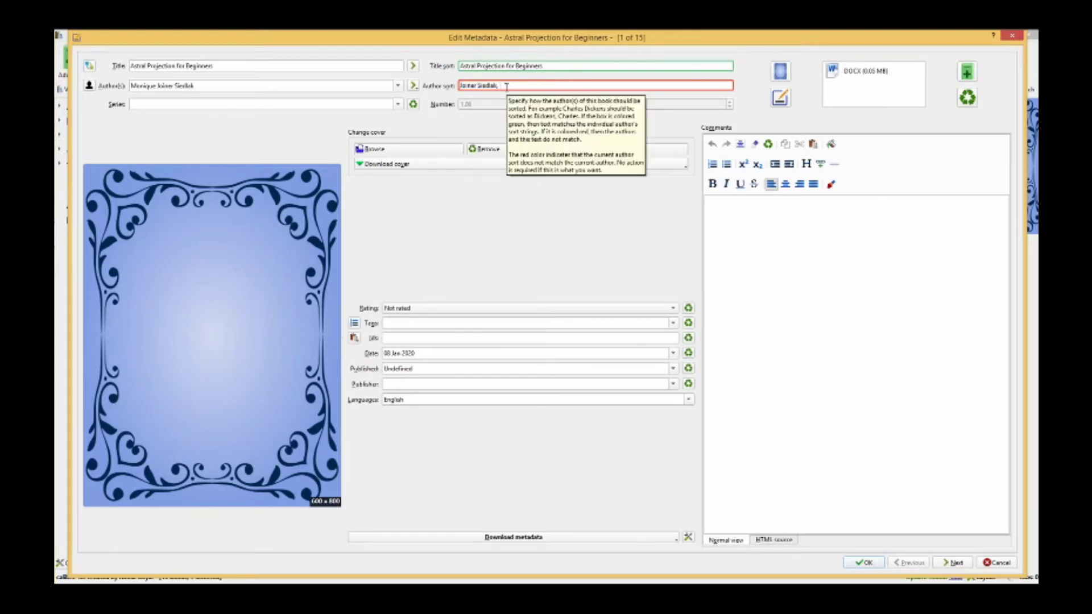
right_click(505, 87)
left_click(523, 139)
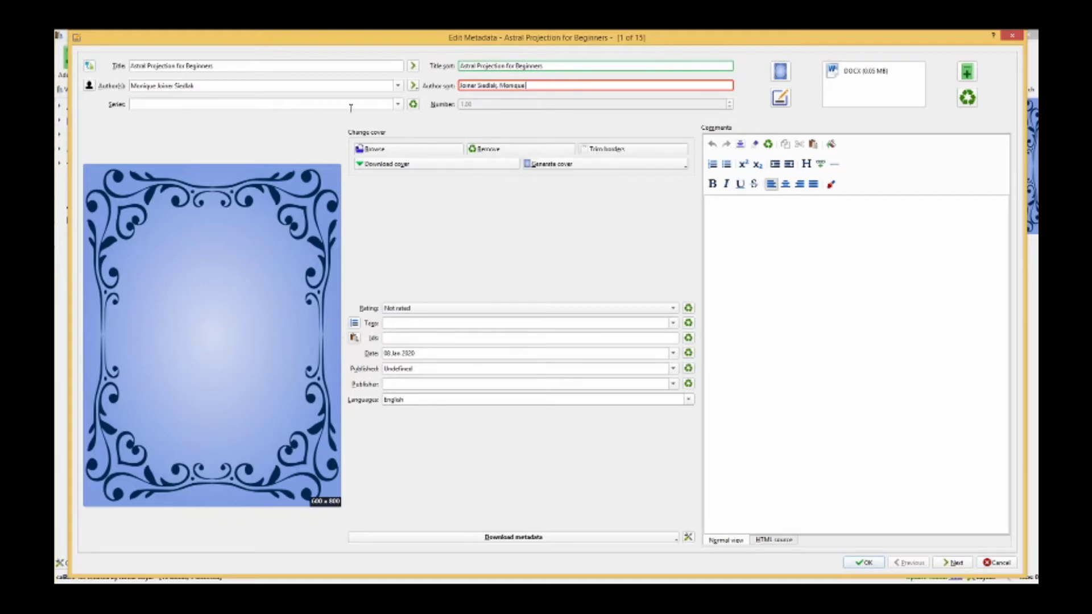
Step: Assign the book to the Personal and Self Development series as number 2.00
left_click(398, 105)
left_click(357, 101)
right_click(214, 103)
left_click(231, 155)
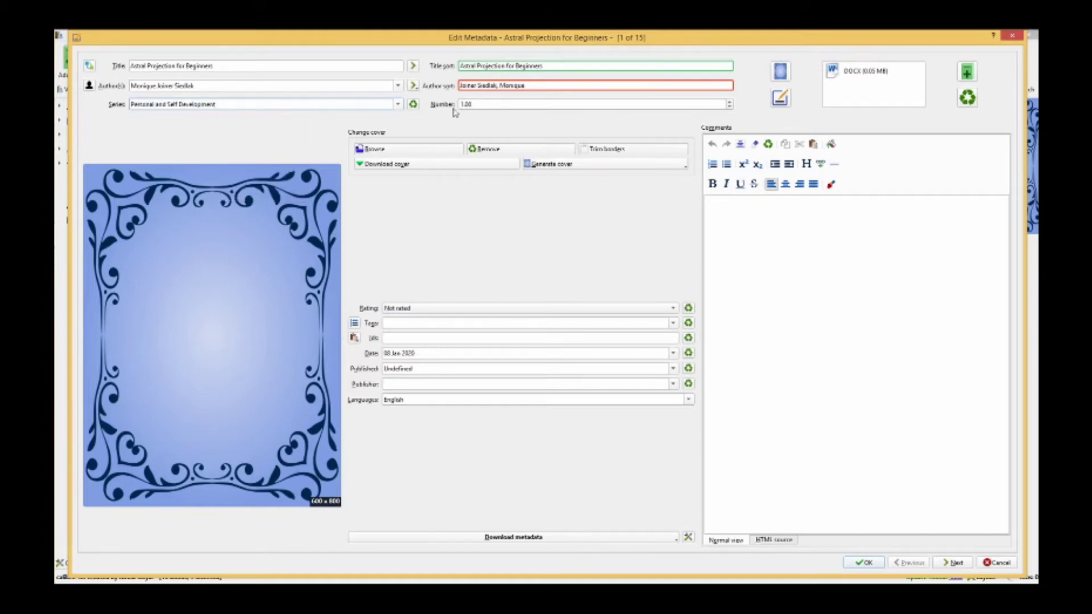
left_click(479, 105)
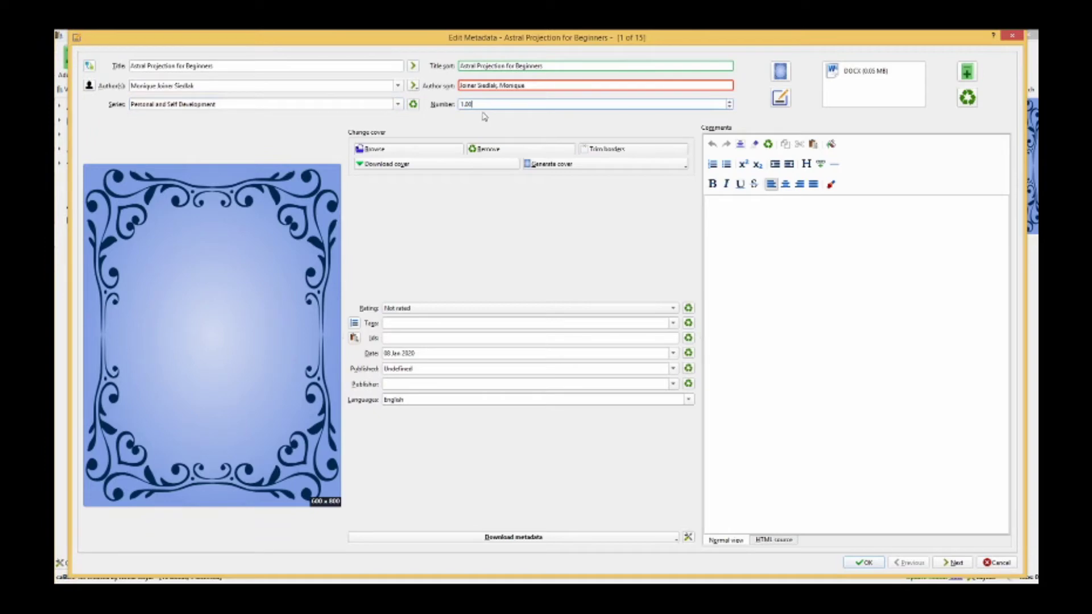
left_click(730, 103)
left_click(646, 85)
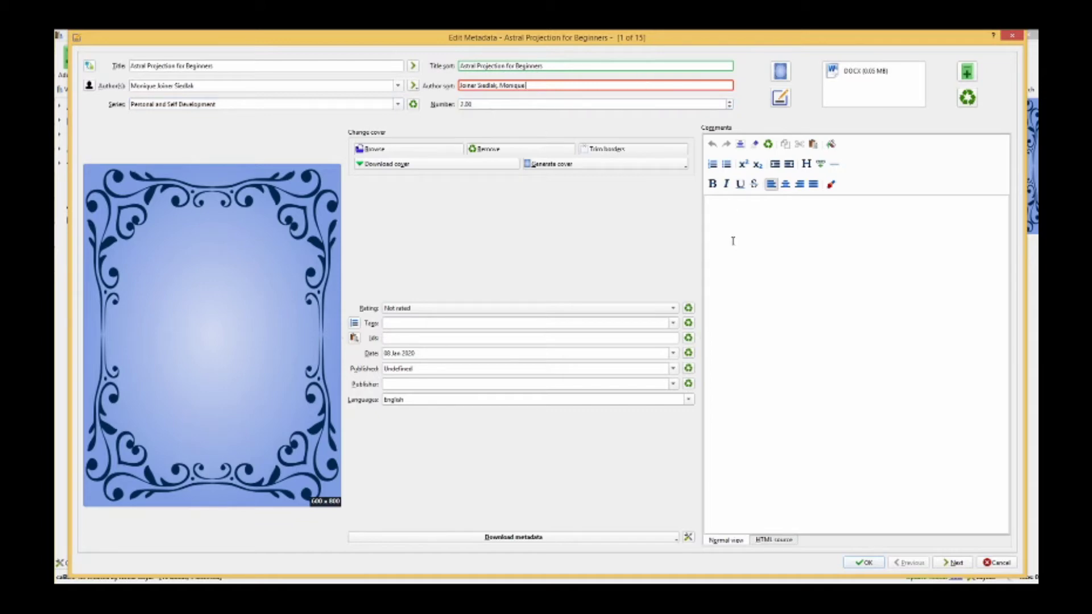
Step: Replace the cover with the Astral Projection for Beginners image and save the metadata with Oshun Publications as publisher
left_click(405, 150)
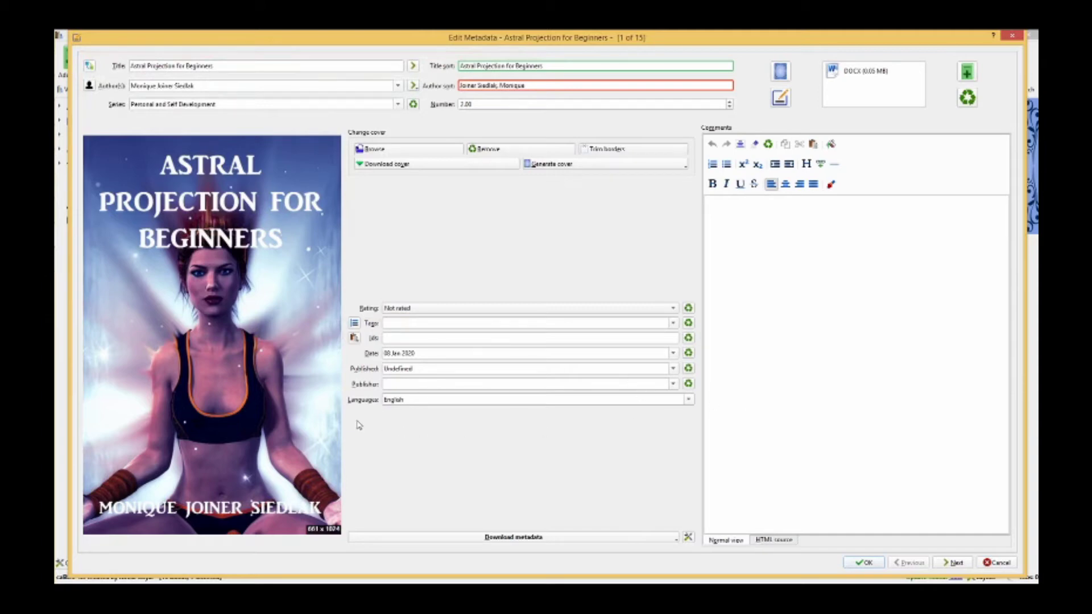
left_click(674, 385)
left_click(512, 393)
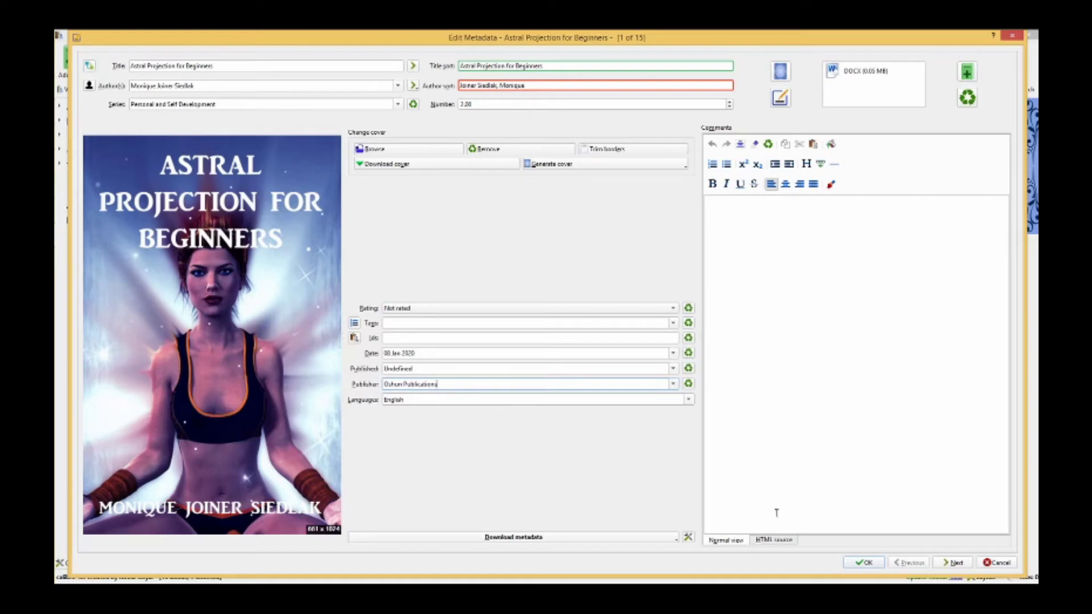
left_click(863, 567)
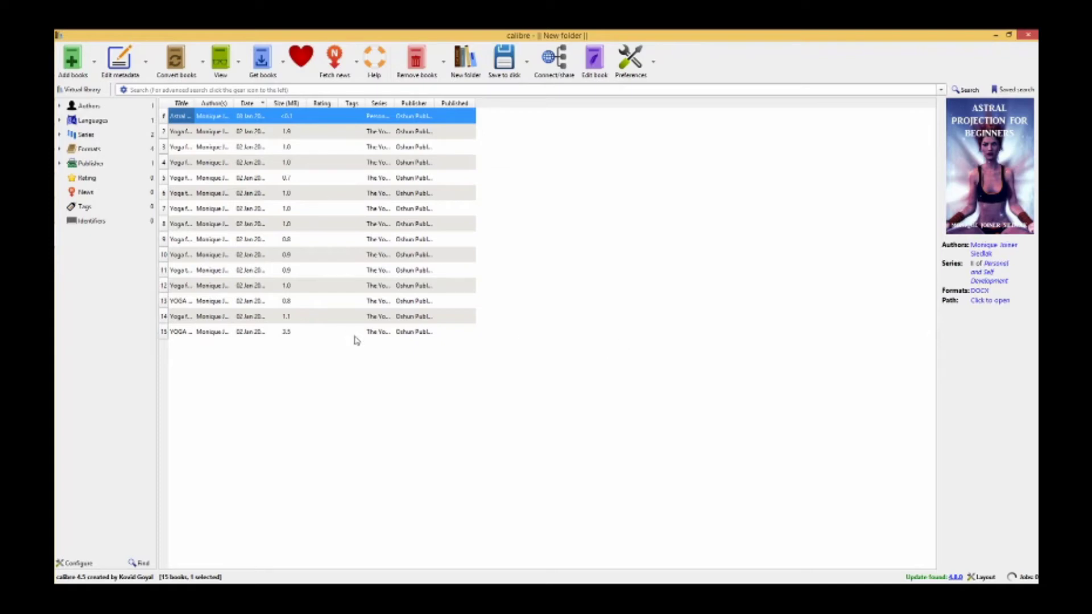
Step: Convert the Astral Projection for Beginners DOCX to MOBI and to EPUB with the default conversion settings
left_click(178, 78)
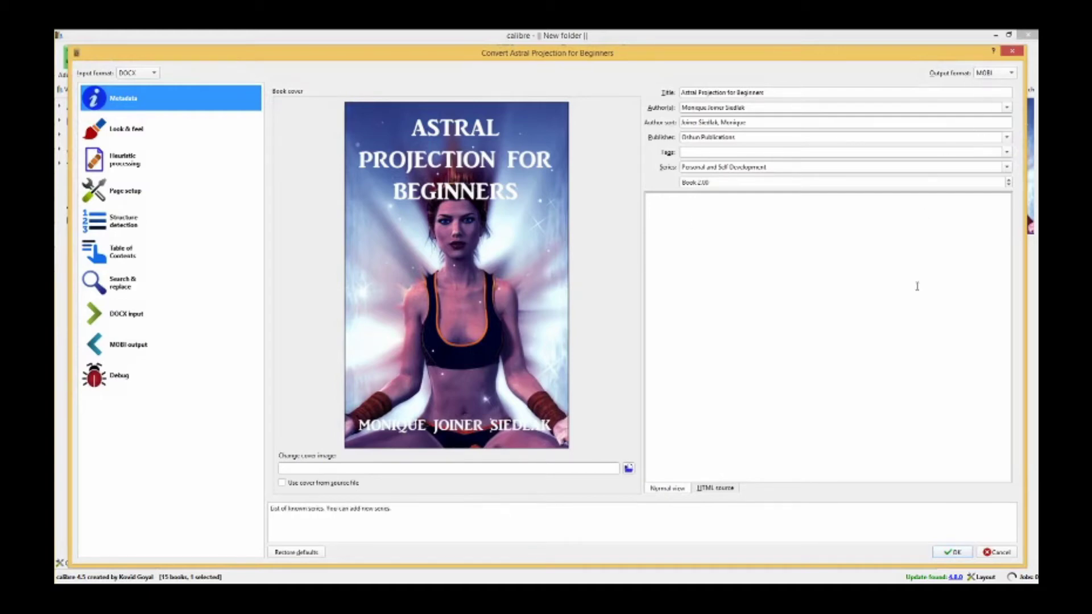
left_click(945, 554)
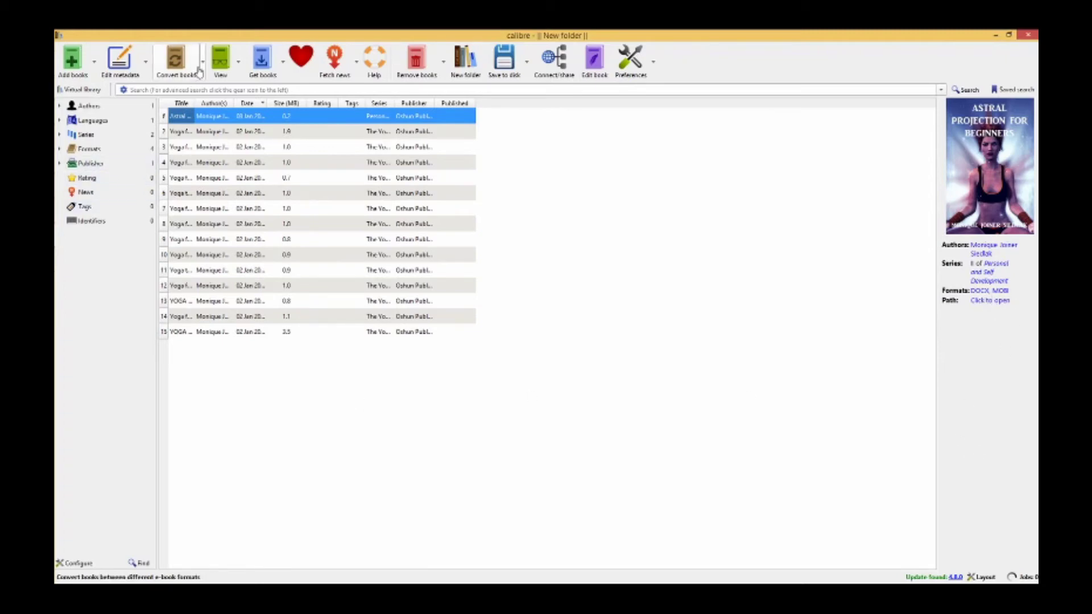
left_click(176, 62)
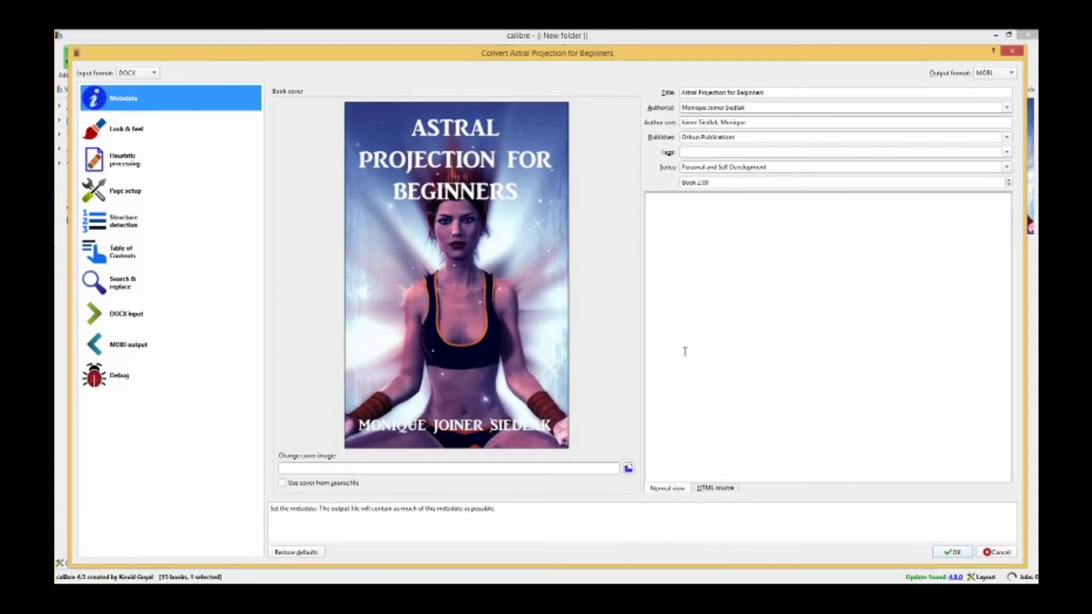
left_click(1012, 74)
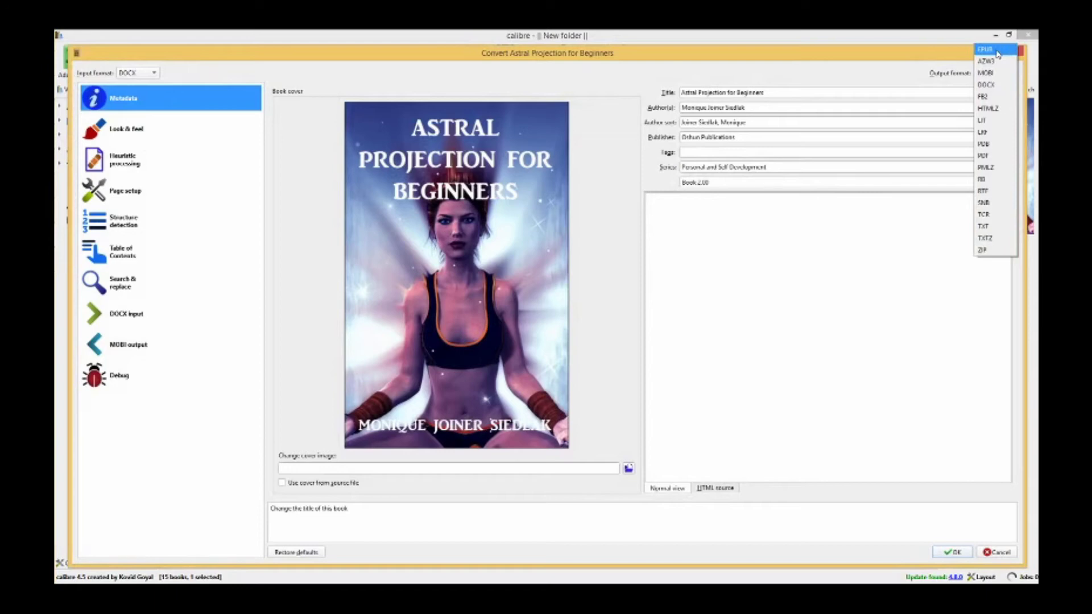
left_click(997, 50)
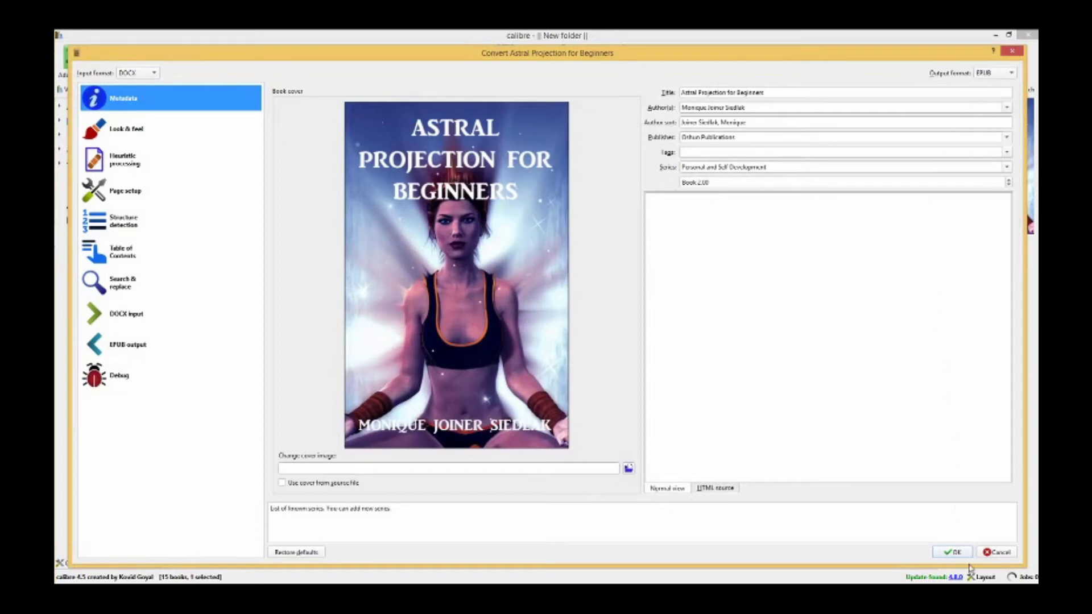
left_click(949, 553)
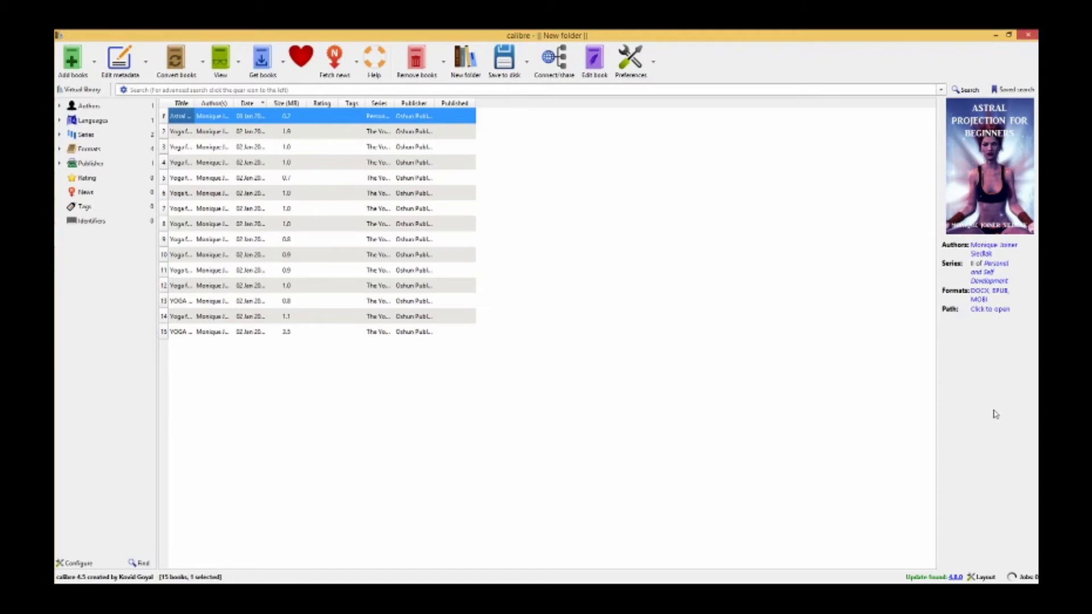
Step: Convert the Astral Projection for Beginners DOCX to PDF
left_click(203, 67)
left_click(184, 62)
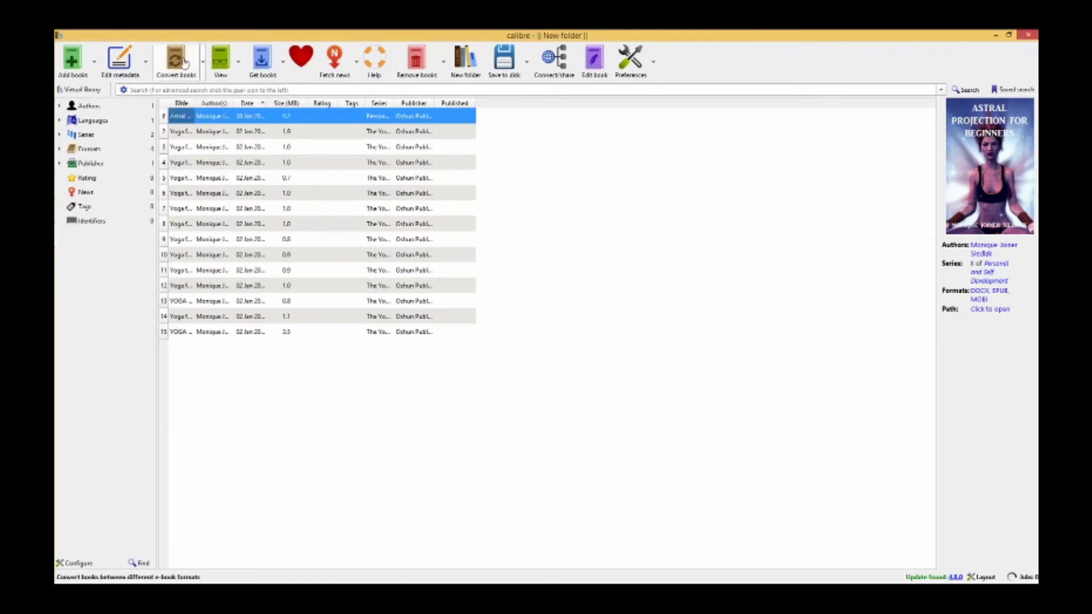
left_click(184, 61)
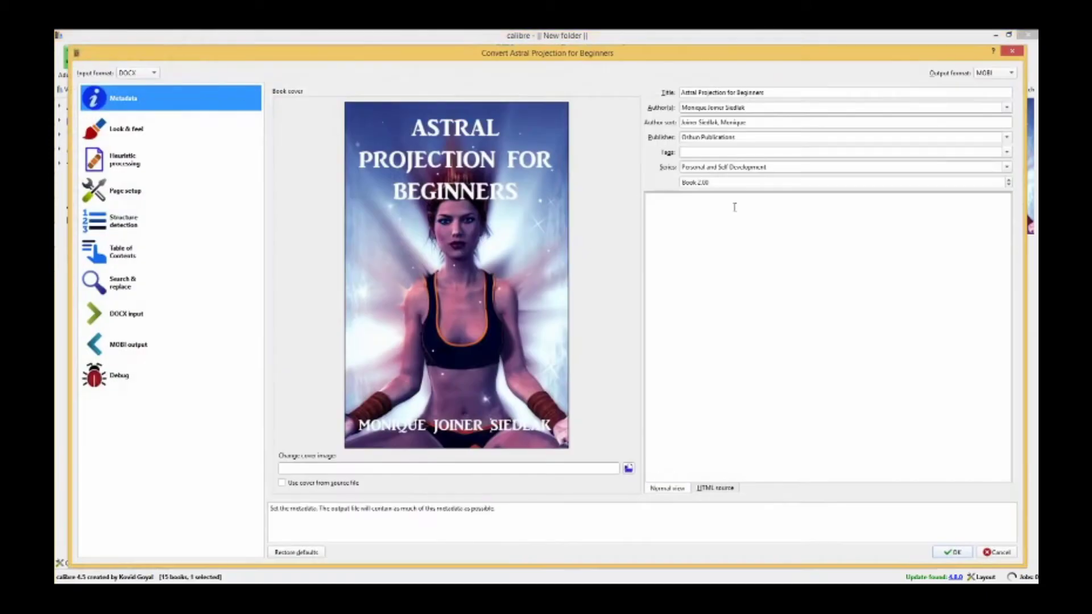
left_click(1012, 74)
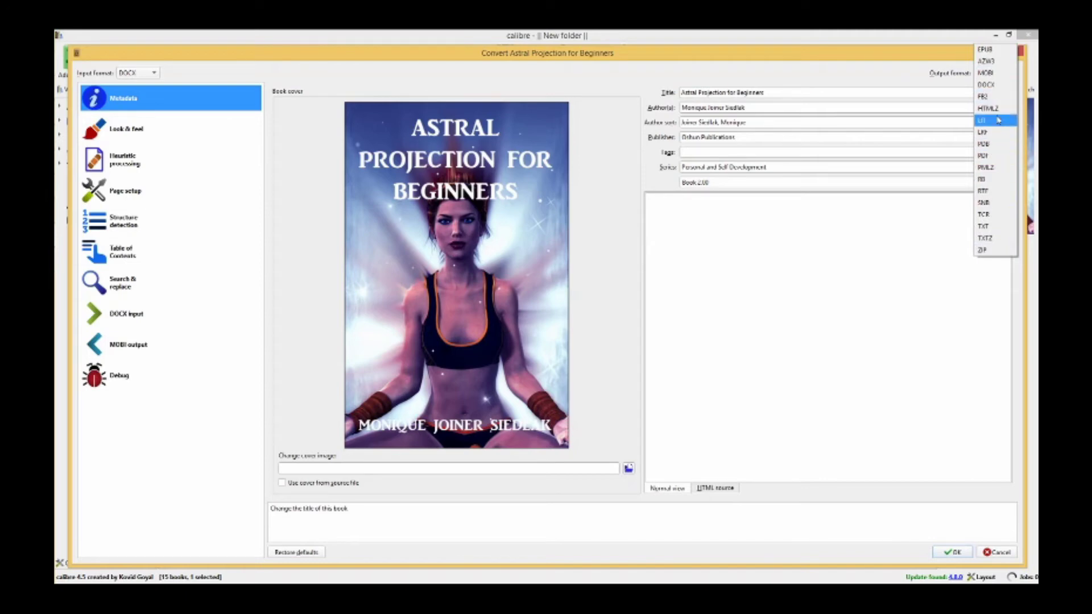
left_click(995, 156)
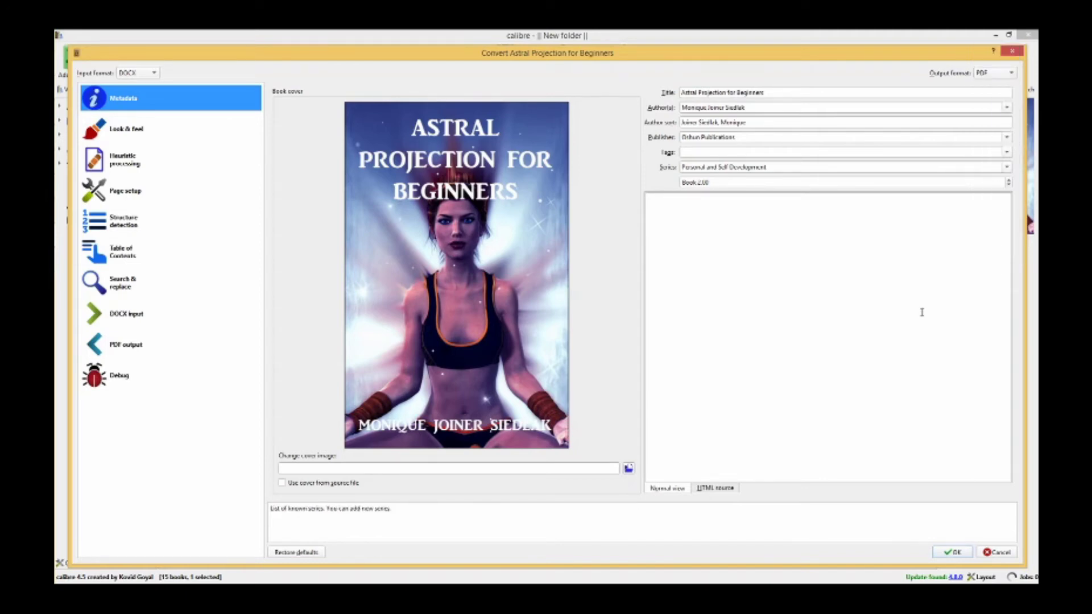
left_click(956, 555)
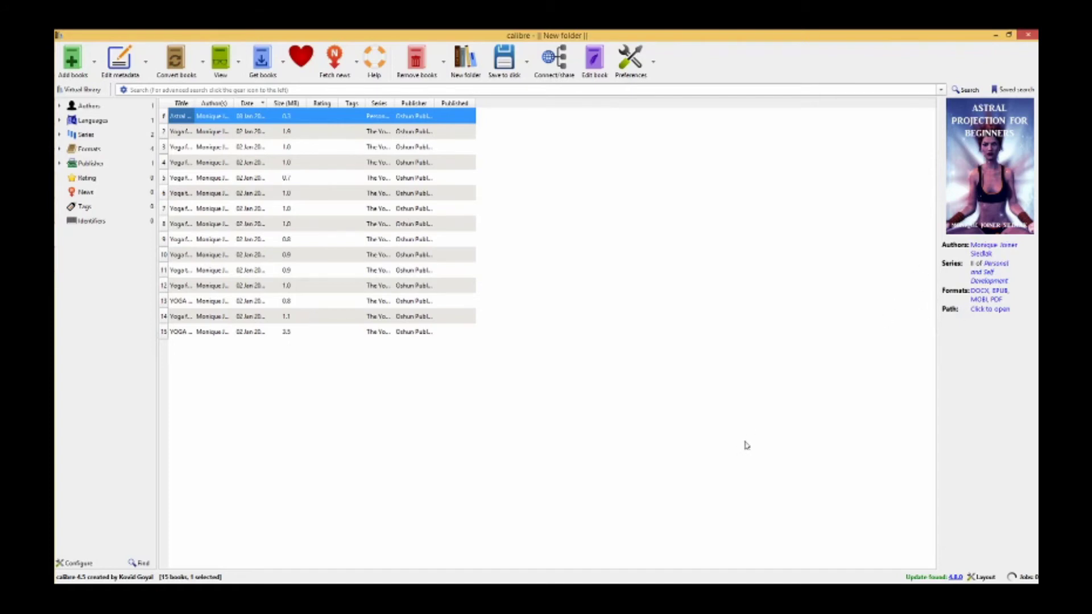
Step: Switch to Word and review the file-reading instructions in the How To Read Our EPUB And MOBI Files document
key("o")
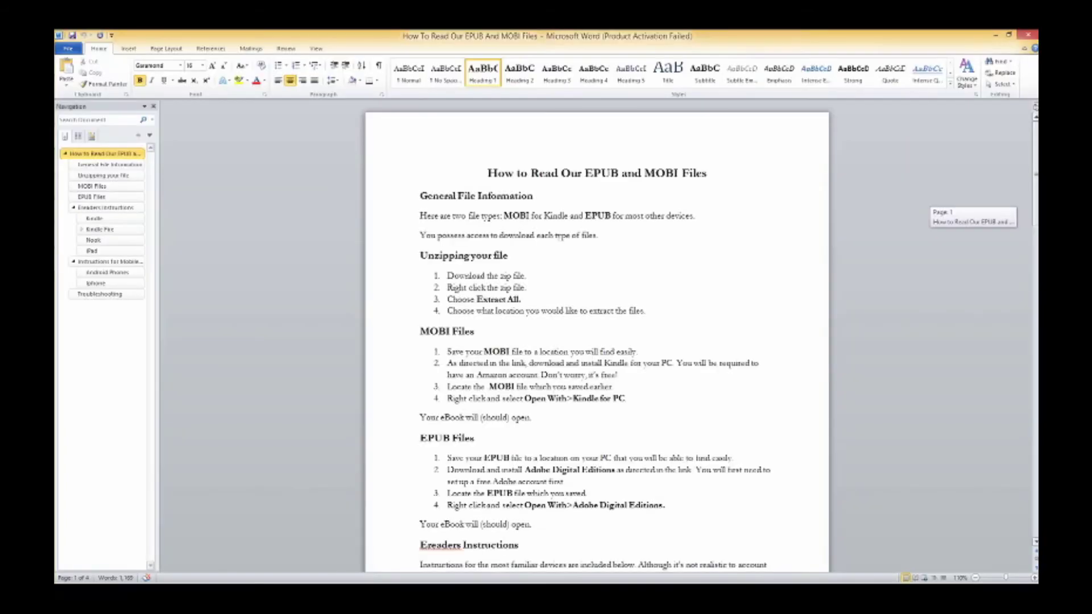
scroll(597, 341, "down", 1)
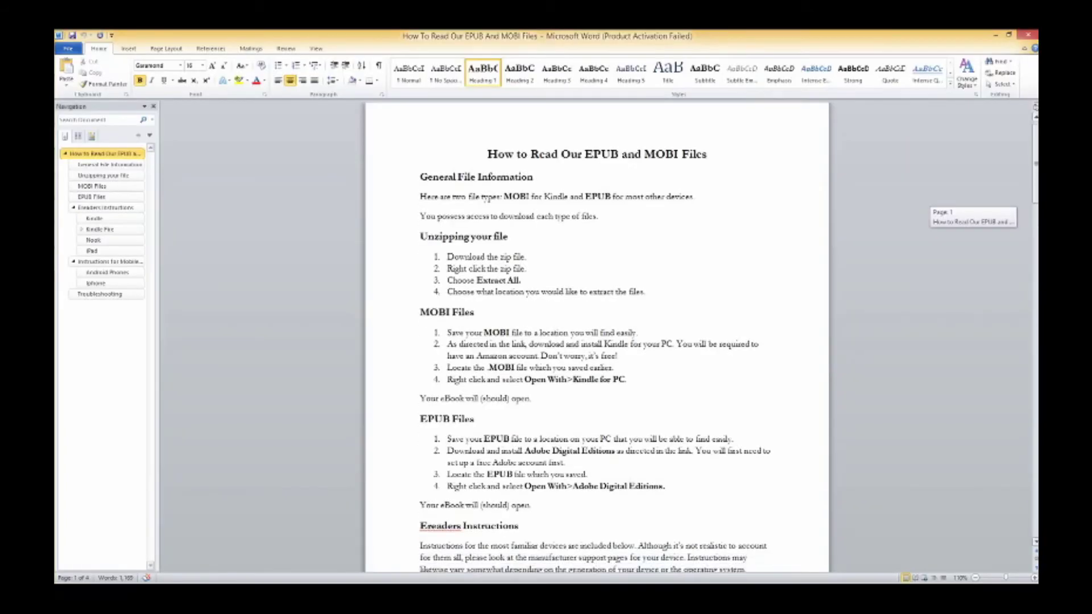
scroll(597, 341, "down", 1)
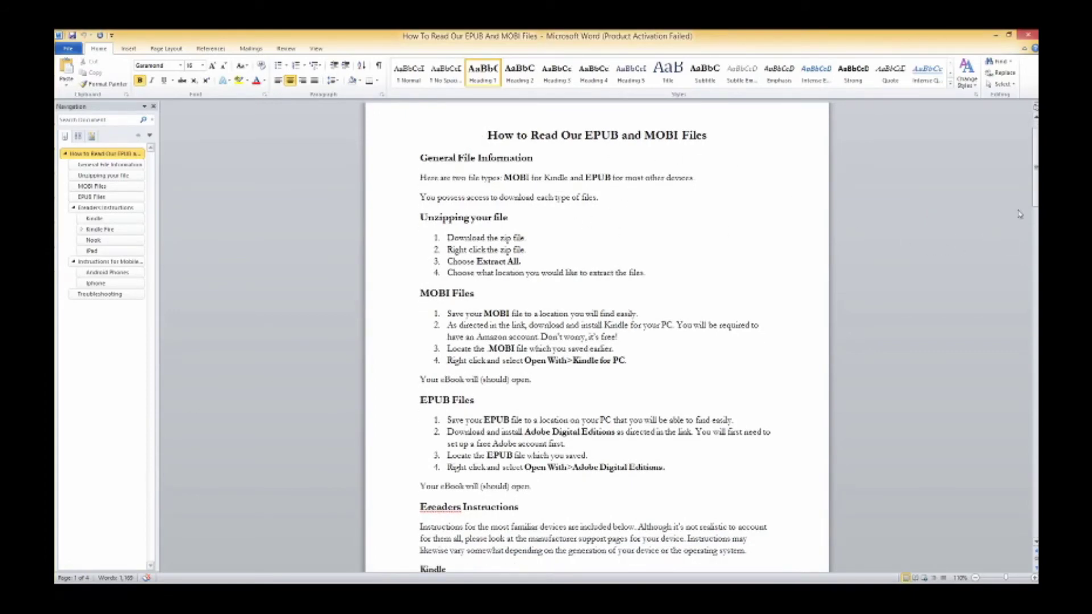
left_click_drag(1036, 202, 1036, 202)
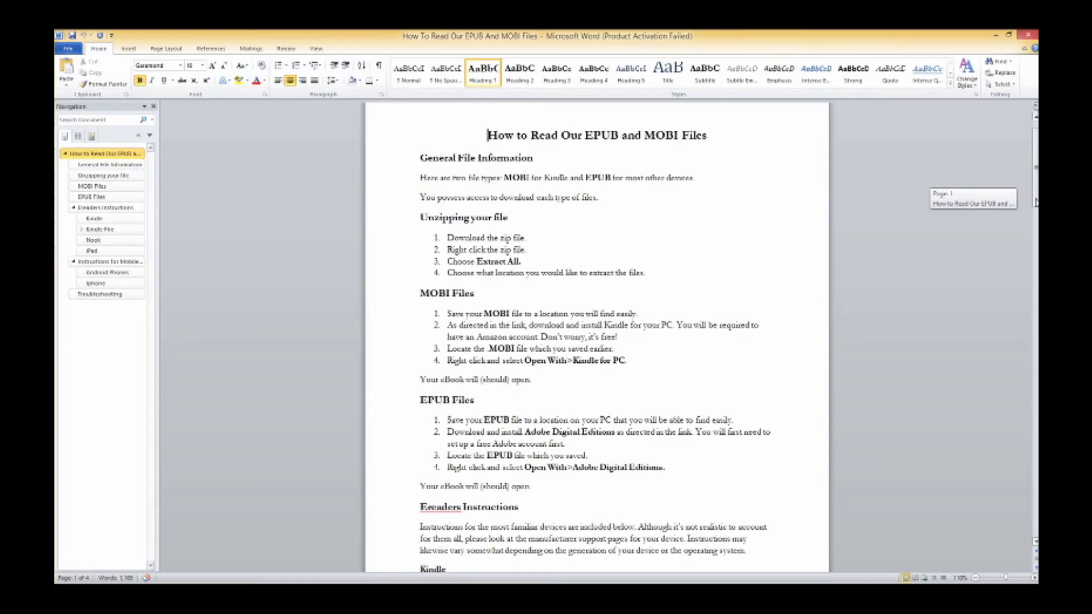
left_click_drag(1036, 202, 1013, 208)
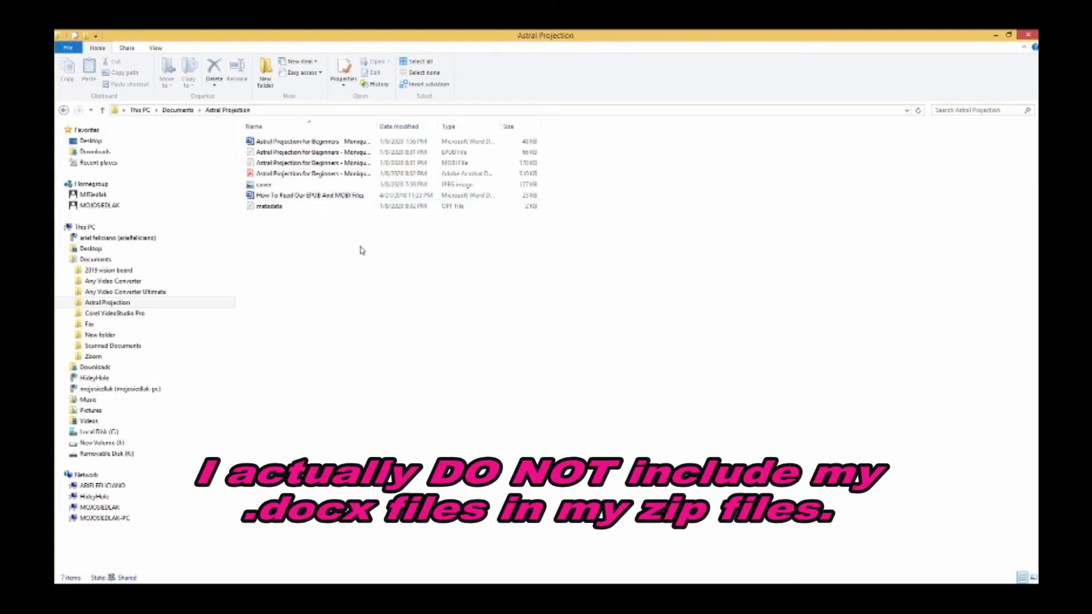
Step: Compress all seven files in the Astral Projection folder into a single zip archive
left_click(340, 196)
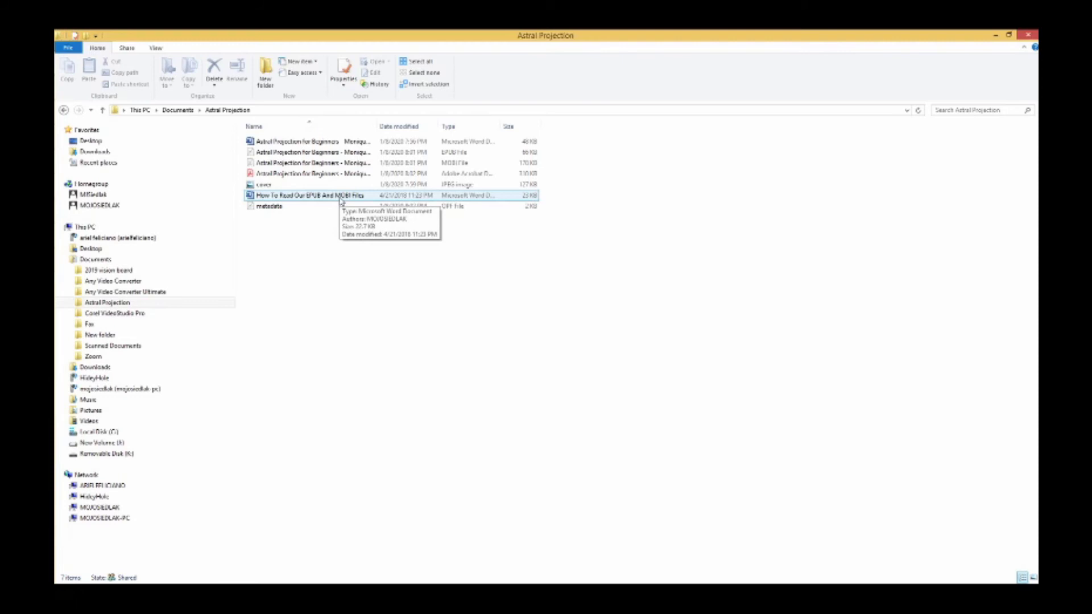
key("ctrl+a")
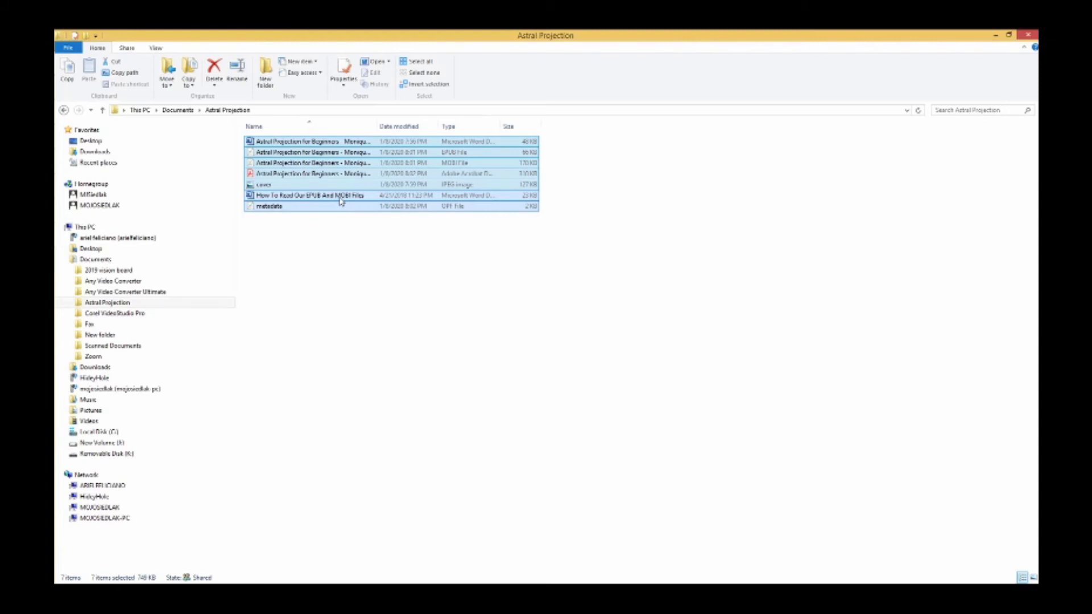
right_click(502, 213)
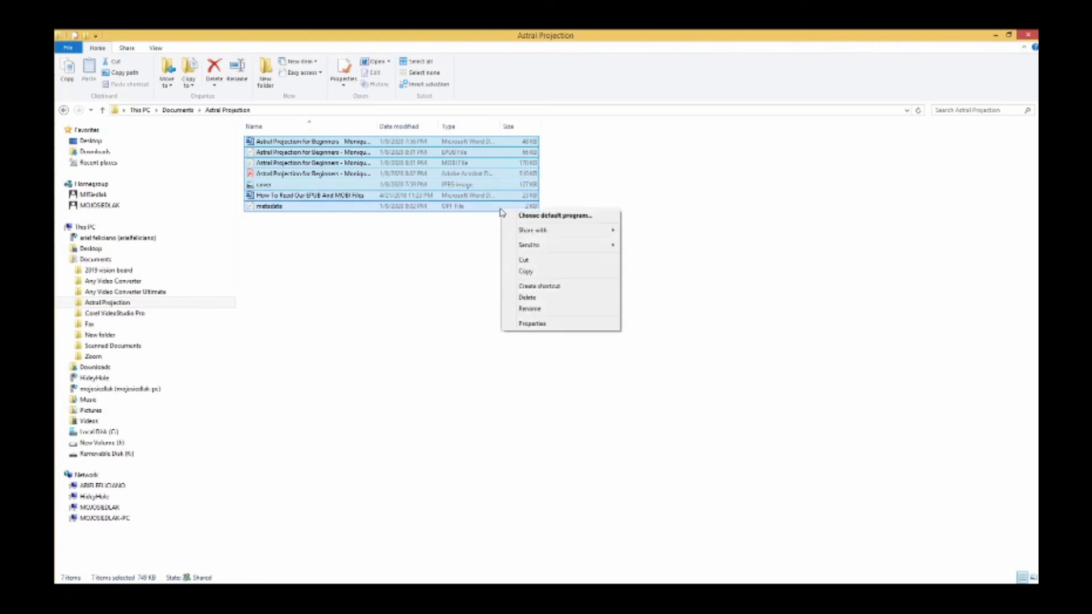
mouse_move(550, 252)
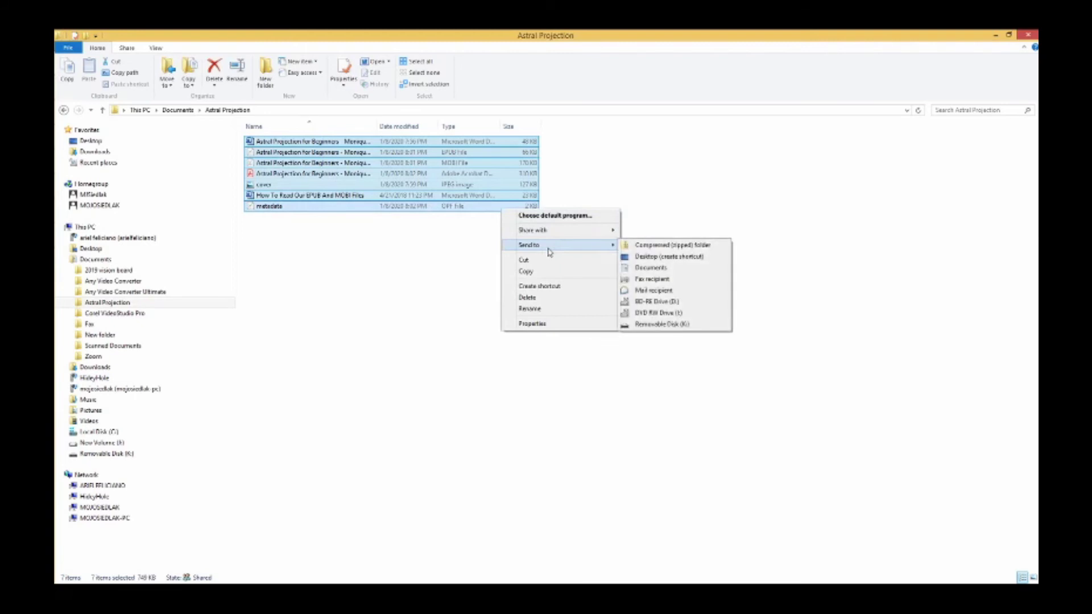
left_click(653, 246)
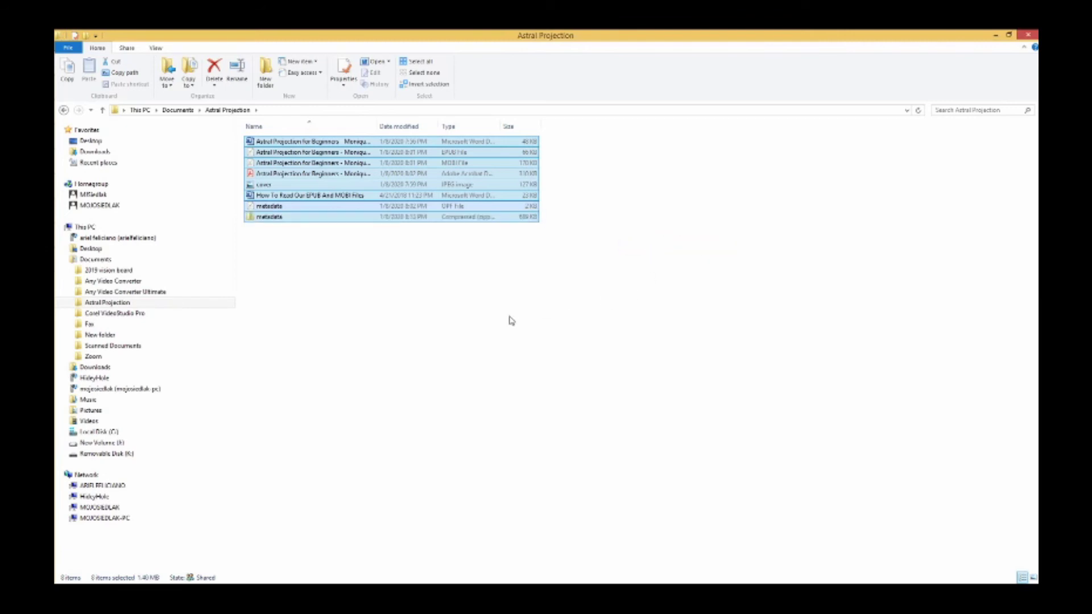
left_click(461, 320)
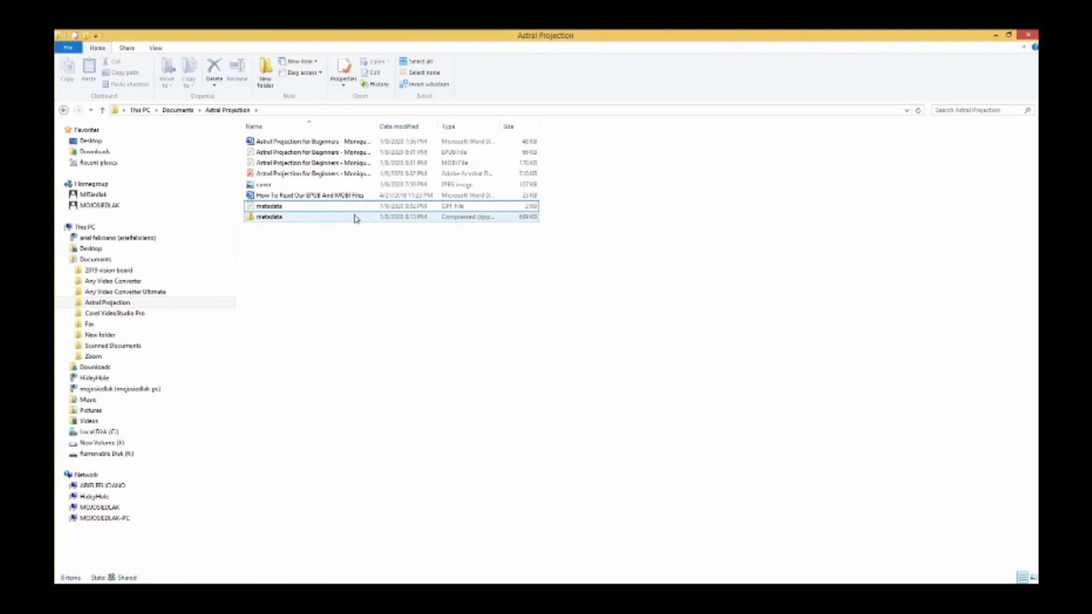
Step: Copy the Astral Projection for Beginners Word document's full file name and rename the metadata zip archive with it
left_click(305, 142)
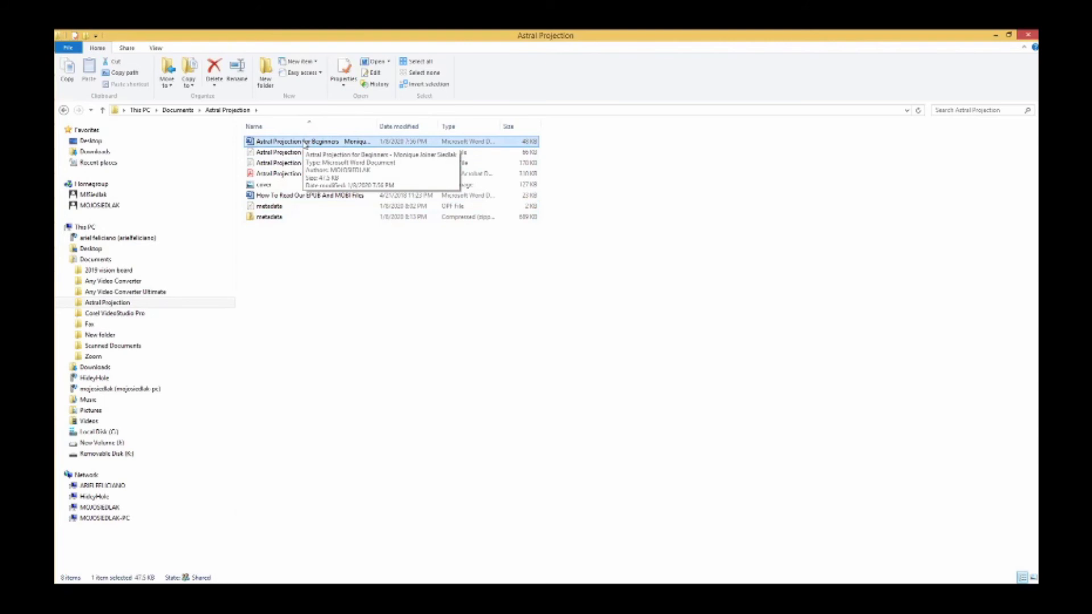
left_click(306, 142)
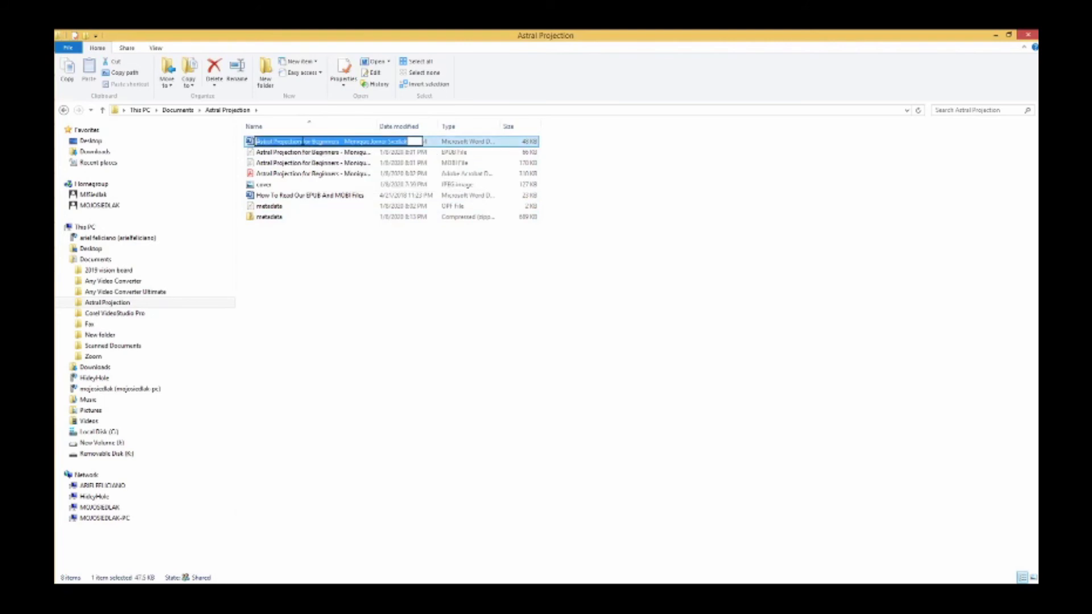
right_click(303, 142)
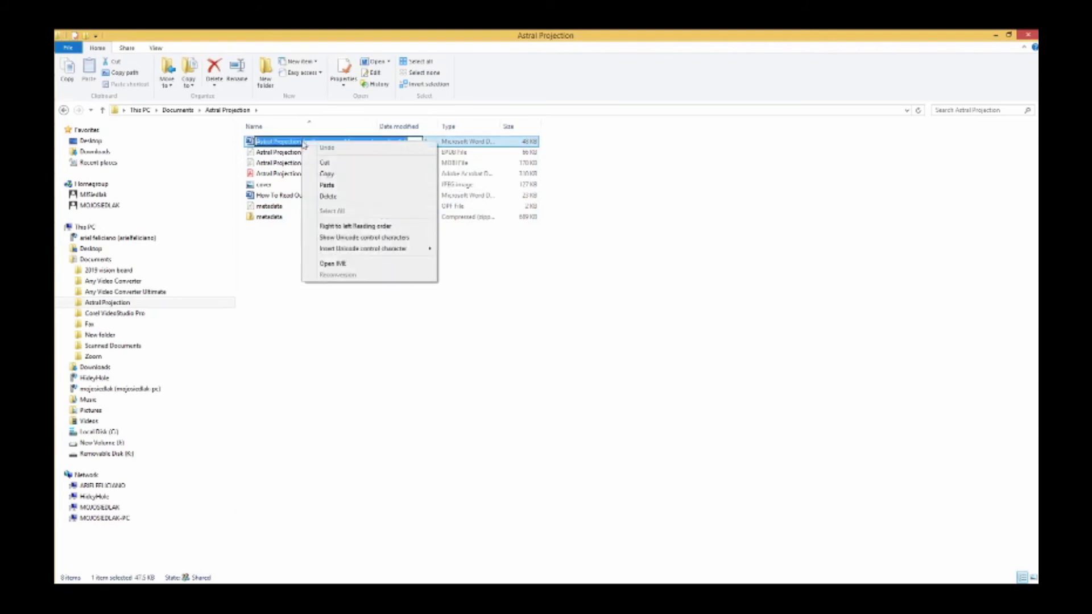
left_click(327, 174)
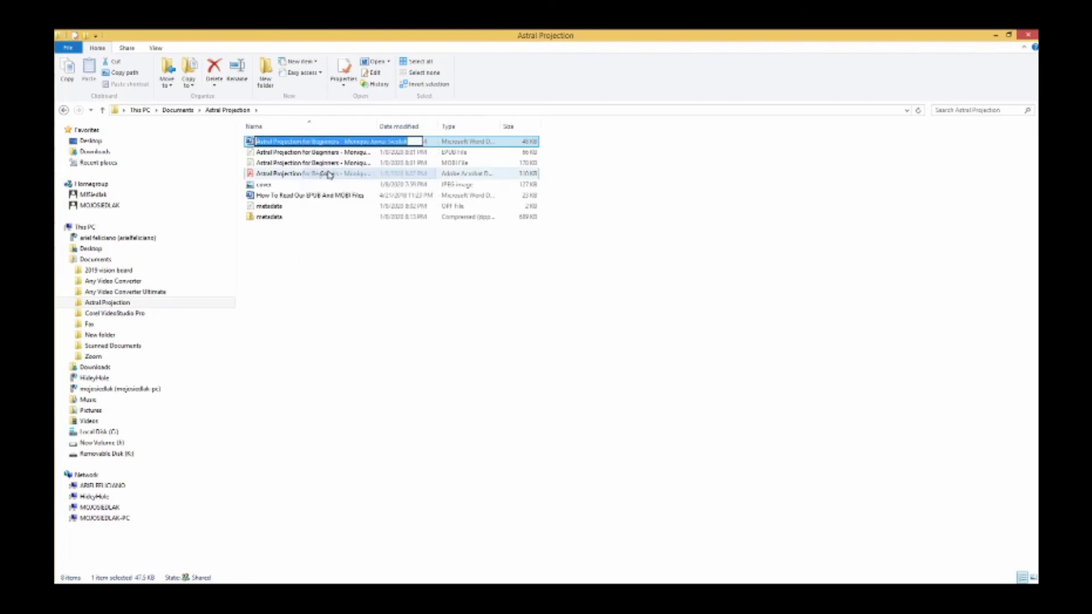
left_click(288, 220)
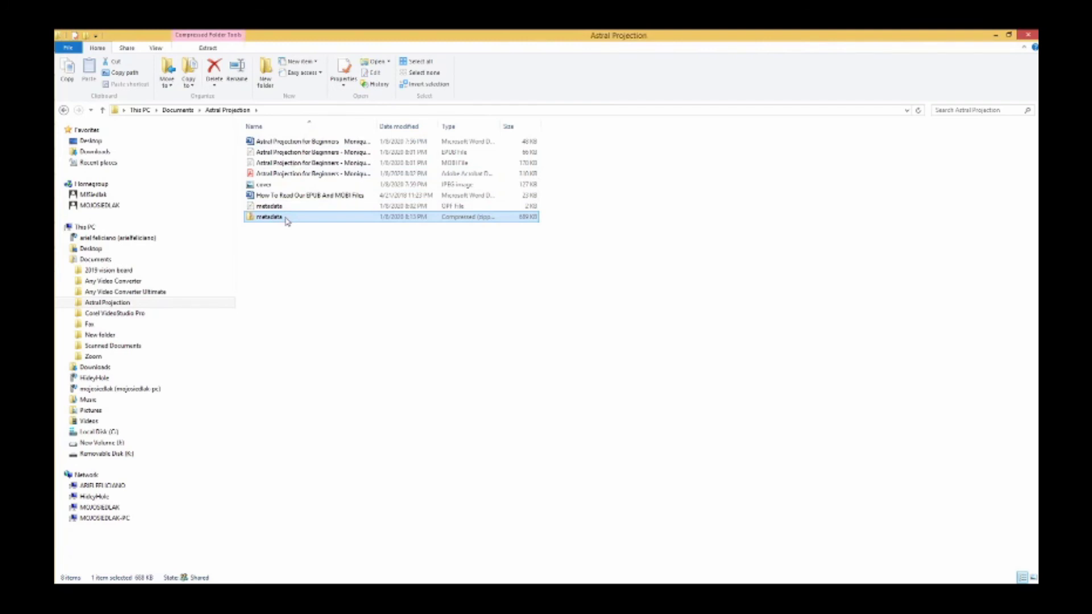
left_click(287, 219)
key("BackSpace")
right_click(264, 216)
left_click(290, 261)
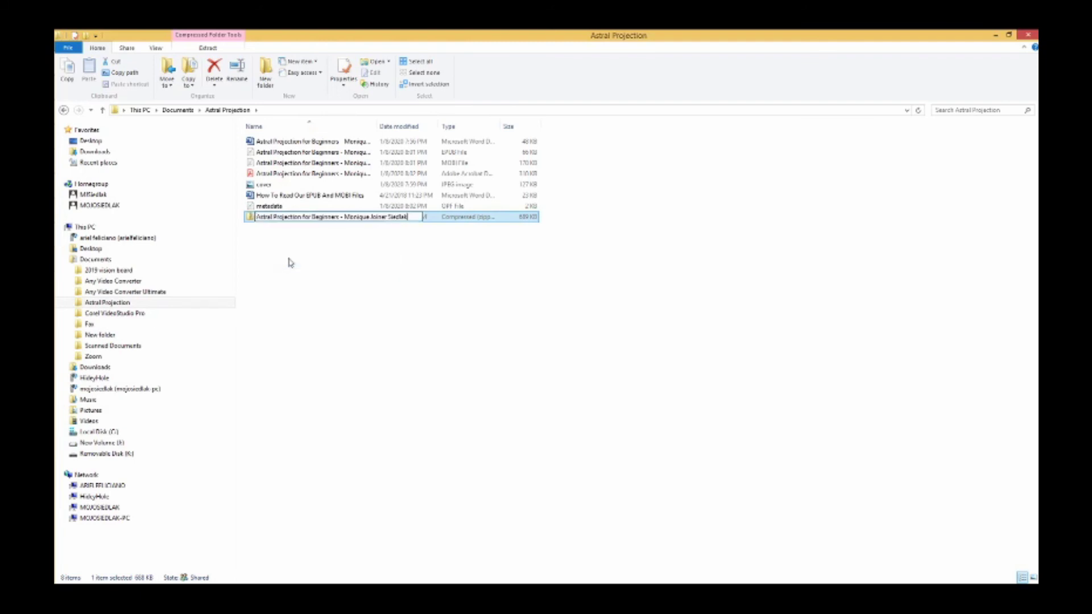
left_click(387, 250)
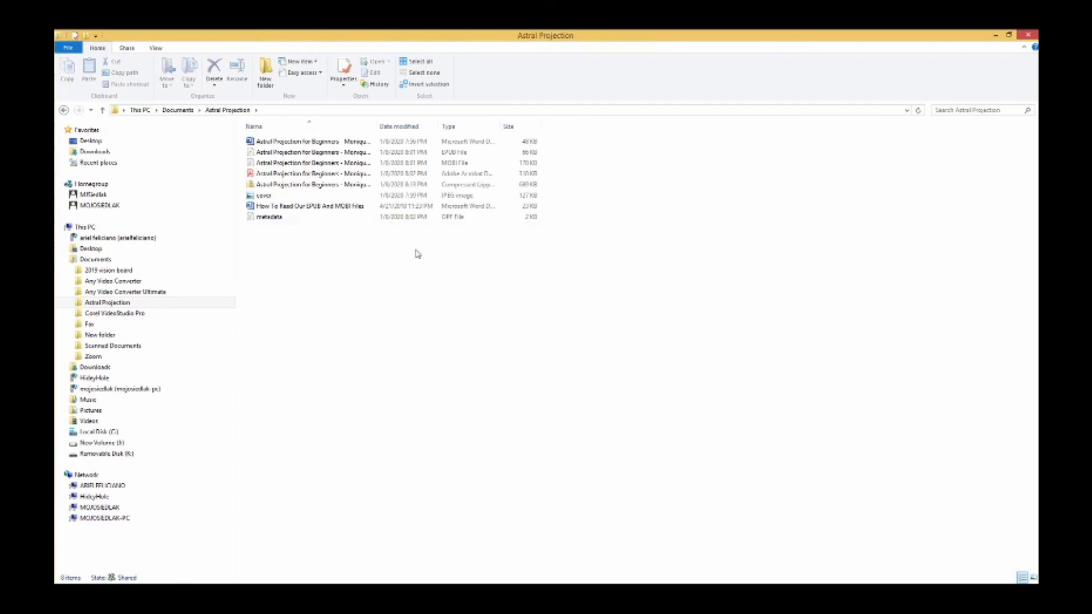